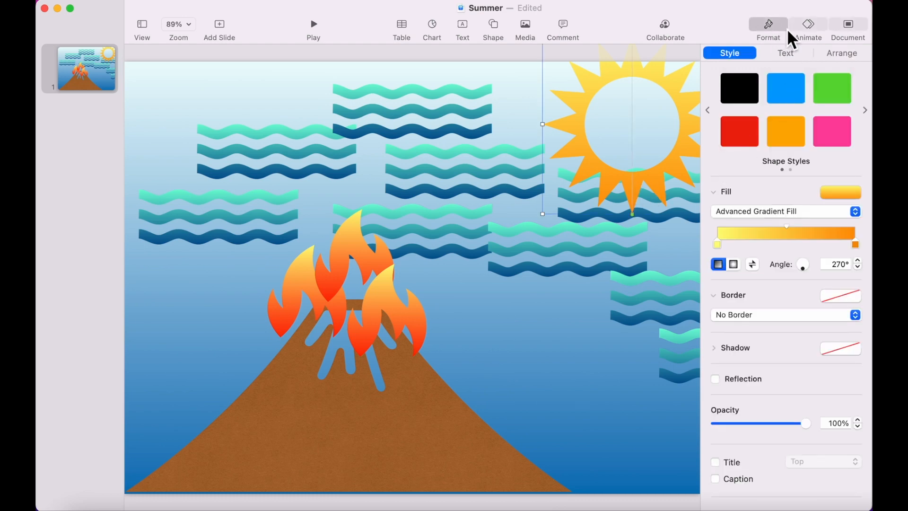
Preview the Blink, Bounce, Flip, Jiggle and Pulse action effects on the sun.
{"action": "left_click", "coordinate": [808, 26]}
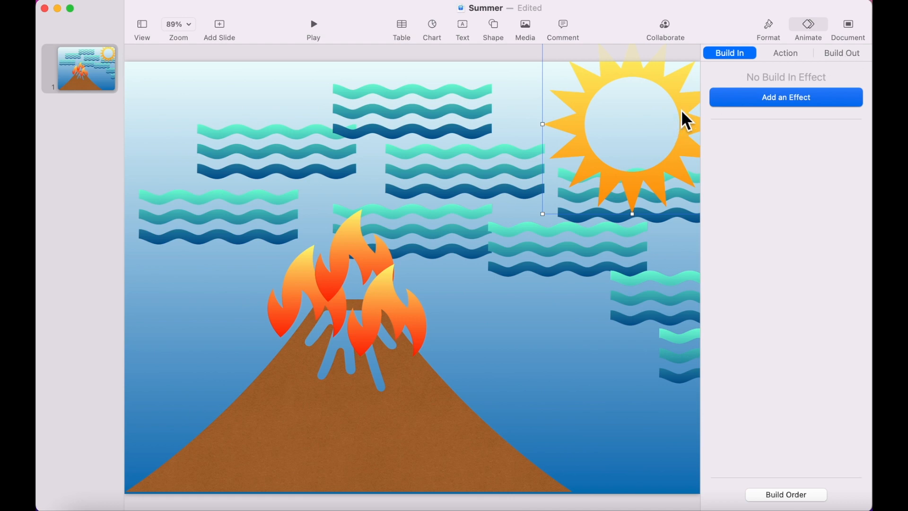
{"action": "left_click", "coordinate": [785, 53]}
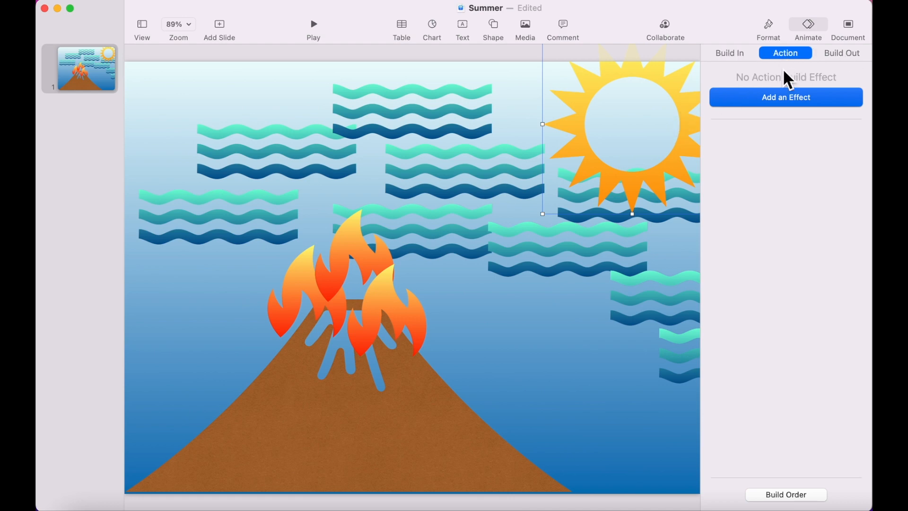
{"action": "left_click", "coordinate": [787, 98]}
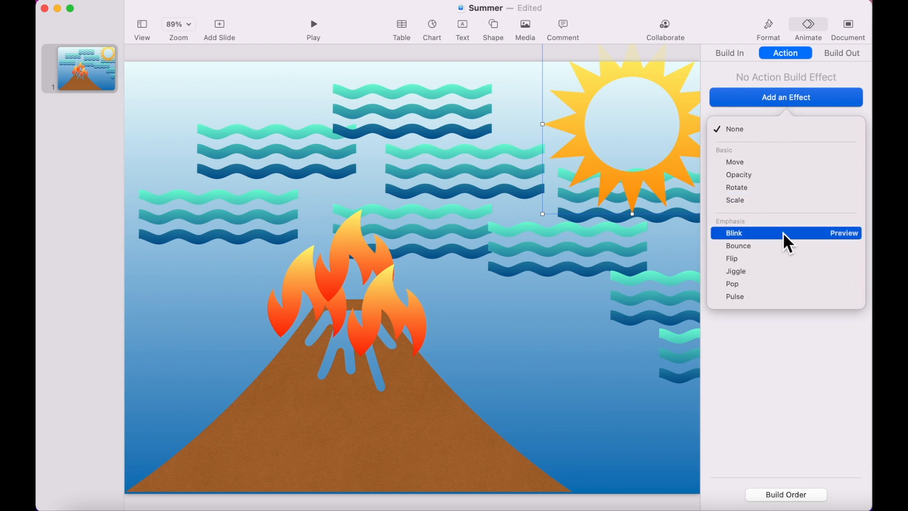
{"action": "left_click", "coordinate": [852, 234]}
{"action": "left_click", "coordinate": [852, 246]}
{"action": "left_click", "coordinate": [852, 259]}
{"action": "left_click", "coordinate": [853, 270]}
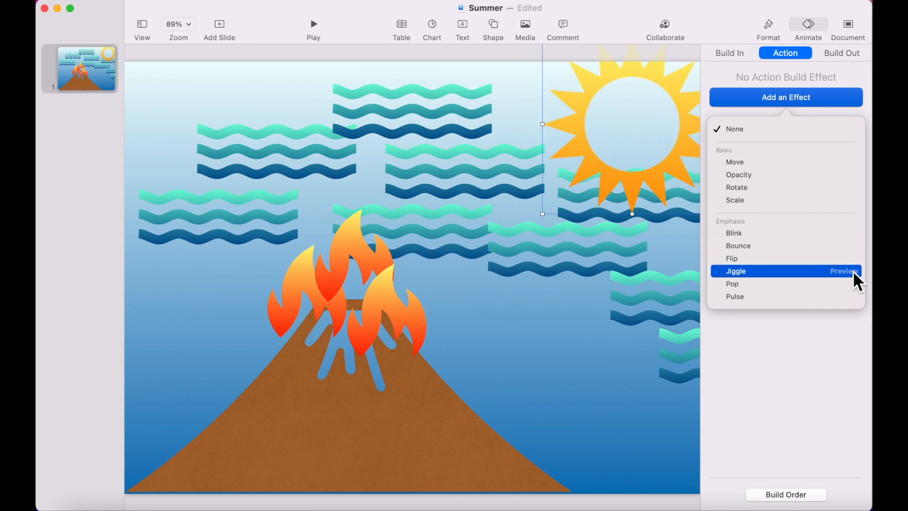
{"action": "left_click", "coordinate": [855, 298]}
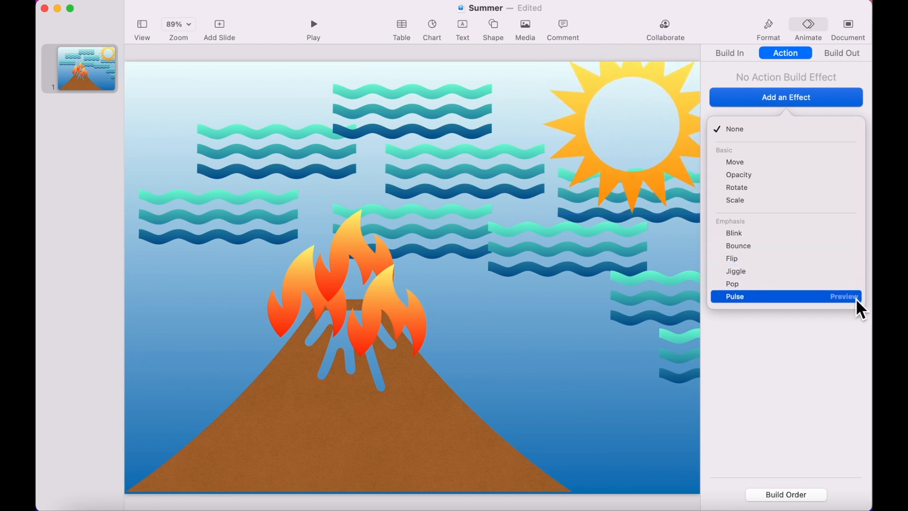
{"action": "left_click", "coordinate": [856, 276]}
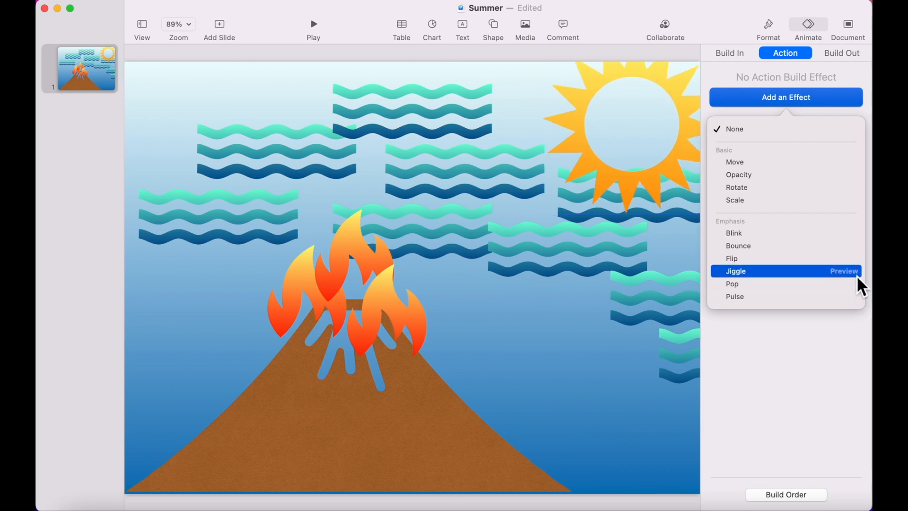
Apply the Jiggle action effect to the sun, lengthen its duration and preview the animation.
{"action": "left_click", "coordinate": [742, 274]}
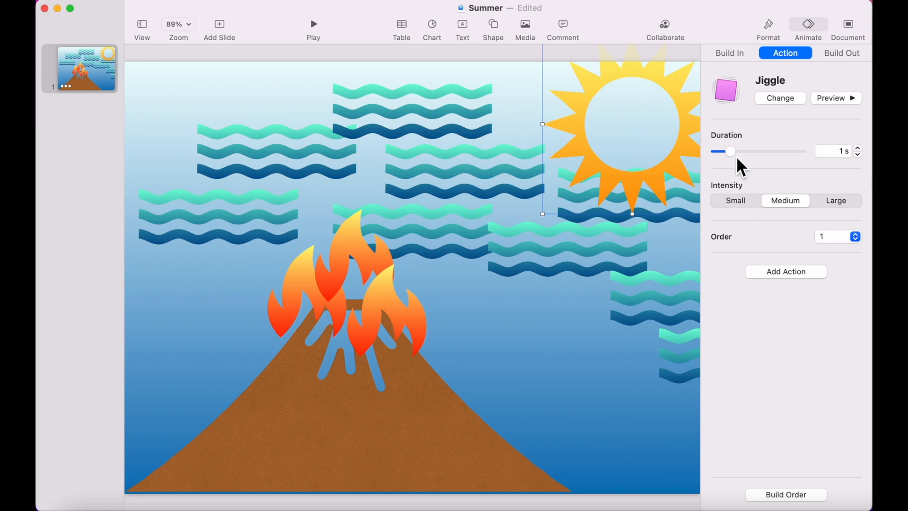
{"action": "left_click_drag", "start_coordinate": [734, 152], "coordinate": [751, 153]}
{"action": "left_click", "coordinate": [838, 98]}
Give the lowest wave group at the slide's right edge a Wipe build-in effect.
{"action": "left_click", "coordinate": [676, 354]}
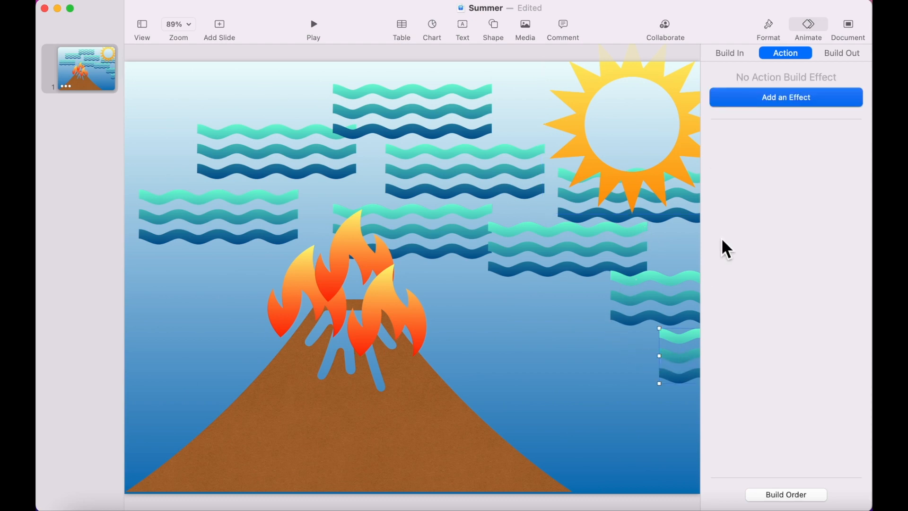
{"action": "left_click", "coordinate": [730, 56]}
{"action": "left_click", "coordinate": [764, 103]}
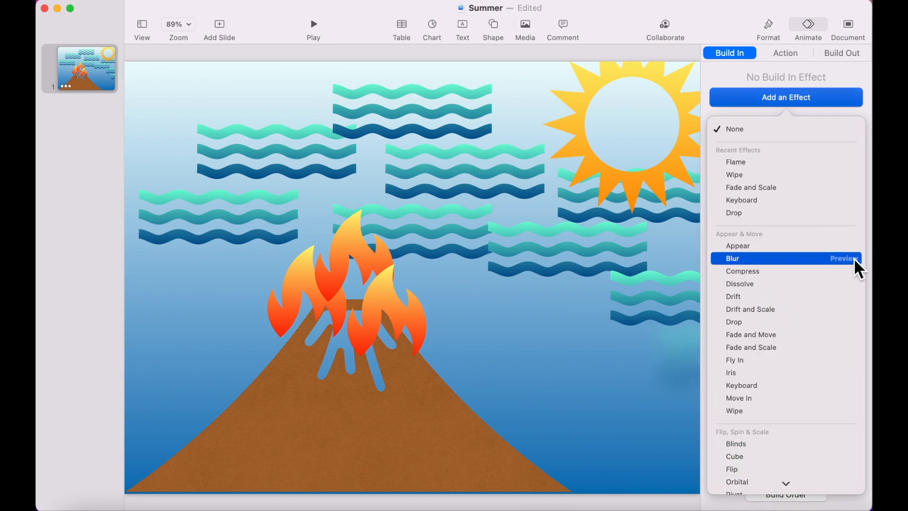
{"action": "left_click", "coordinate": [852, 272]}
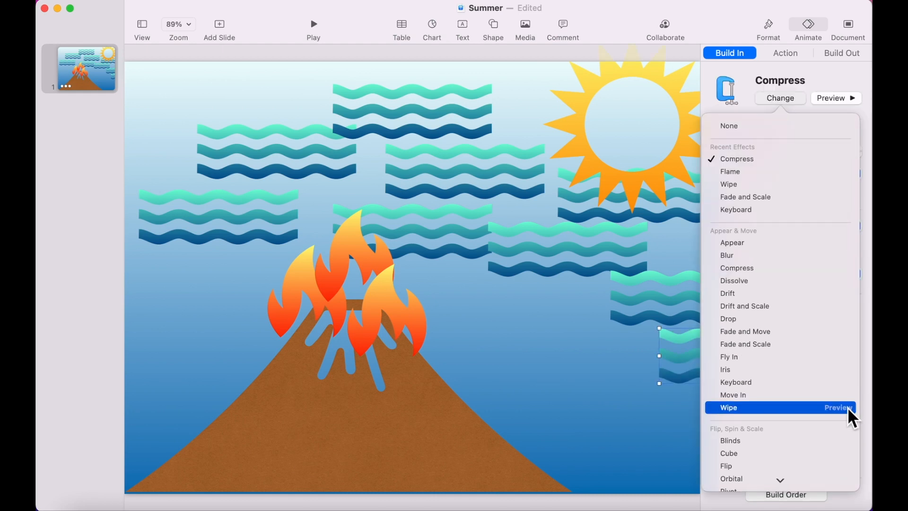
{"action": "left_click", "coordinate": [738, 409]}
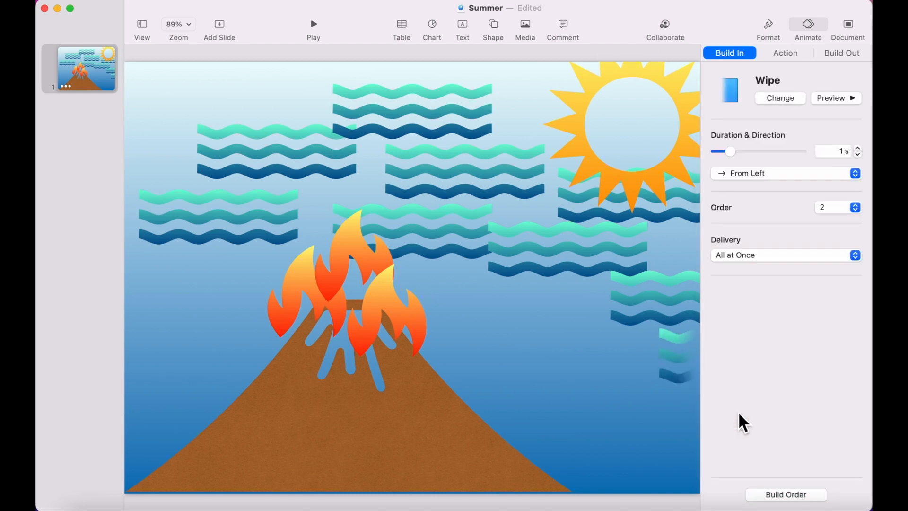
Add the Wipe build-in effect to the second-lowest wave group and to the one behind the sun.
{"action": "left_click", "coordinate": [682, 322]}
{"action": "left_click", "coordinate": [796, 101]}
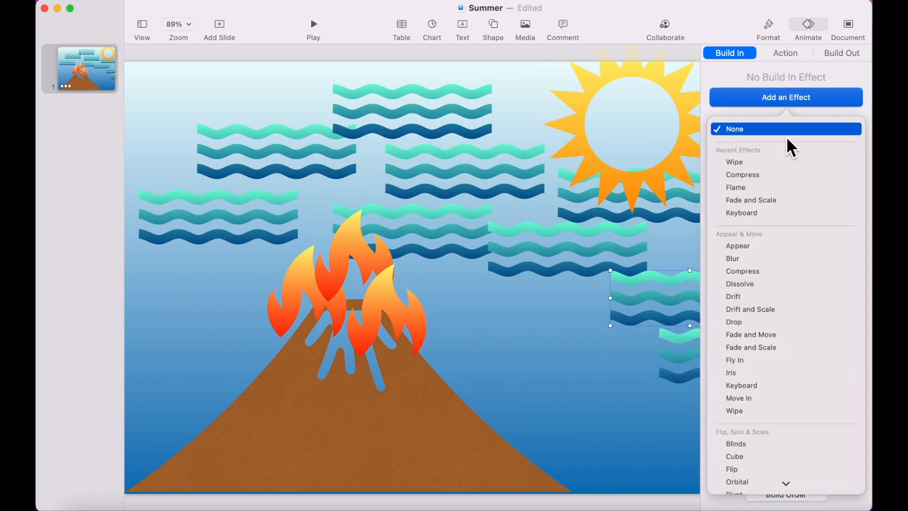
{"action": "left_click", "coordinate": [737, 162]}
{"action": "left_click", "coordinate": [674, 215]}
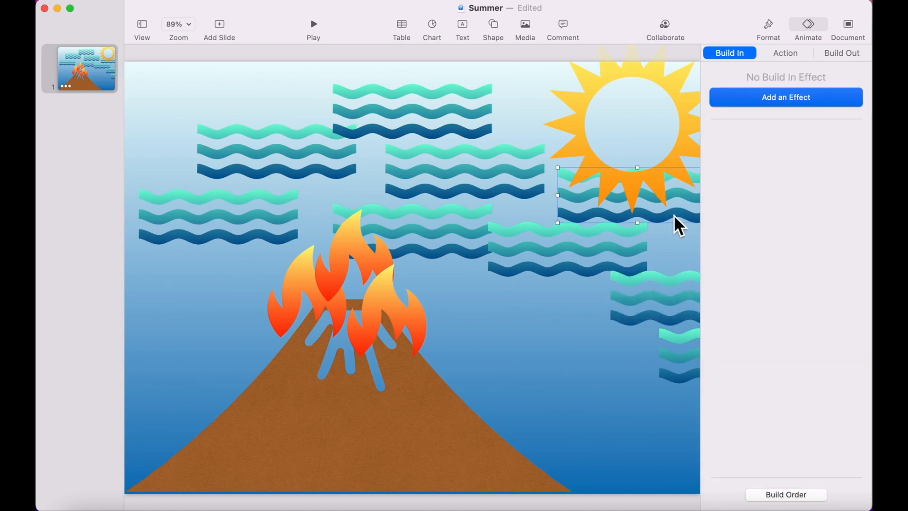
{"action": "left_click", "coordinate": [765, 98]}
{"action": "left_click", "coordinate": [741, 163]}
Add the Wipe build-in effect to the wave group below and left of the sun and to the one in the upper middle.
{"action": "left_click", "coordinate": [620, 250]}
{"action": "left_click", "coordinate": [621, 250]}
{"action": "left_click", "coordinate": [759, 100]}
{"action": "left_click", "coordinate": [742, 163]}
{"action": "left_click", "coordinate": [530, 183]}
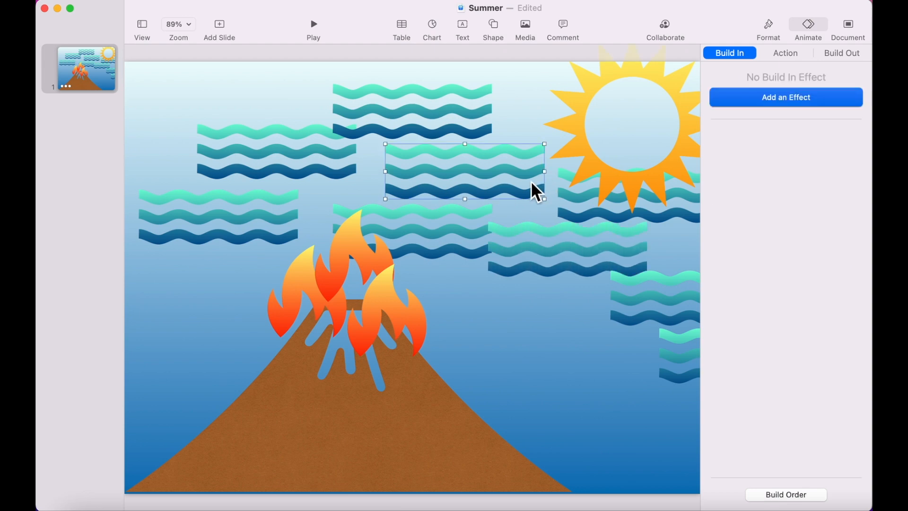
{"action": "left_click", "coordinate": [730, 101]}
{"action": "left_click", "coordinate": [737, 162]}
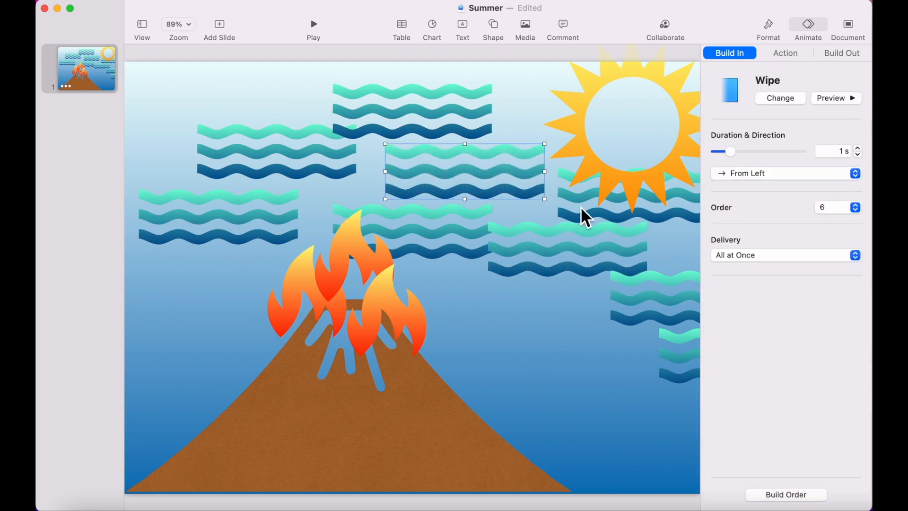
Add the Wipe build-in effect to the wave group behind the flames and to the topmost wave group.
{"action": "left_click", "coordinate": [464, 238]}
{"action": "left_click", "coordinate": [739, 98]}
{"action": "left_click", "coordinate": [741, 161]}
{"action": "left_click", "coordinate": [468, 112]}
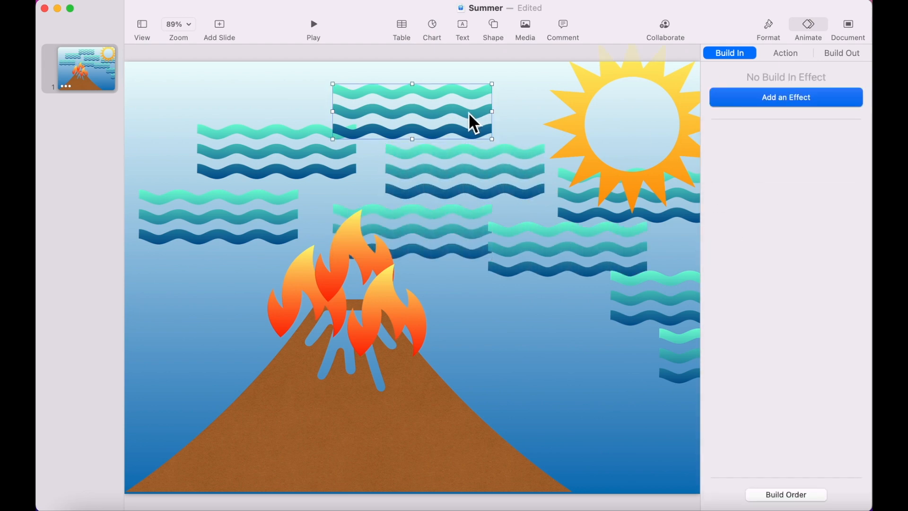
{"action": "left_click", "coordinate": [719, 98]}
{"action": "left_click", "coordinate": [738, 160]}
Add the Wipe build-in effect to the two remaining wave groups on the slide's left side.
{"action": "left_click", "coordinate": [350, 166]}
{"action": "left_click", "coordinate": [716, 106]}
{"action": "left_click", "coordinate": [732, 161]}
{"action": "left_click", "coordinate": [289, 216]}
{"action": "left_click", "coordinate": [742, 98]}
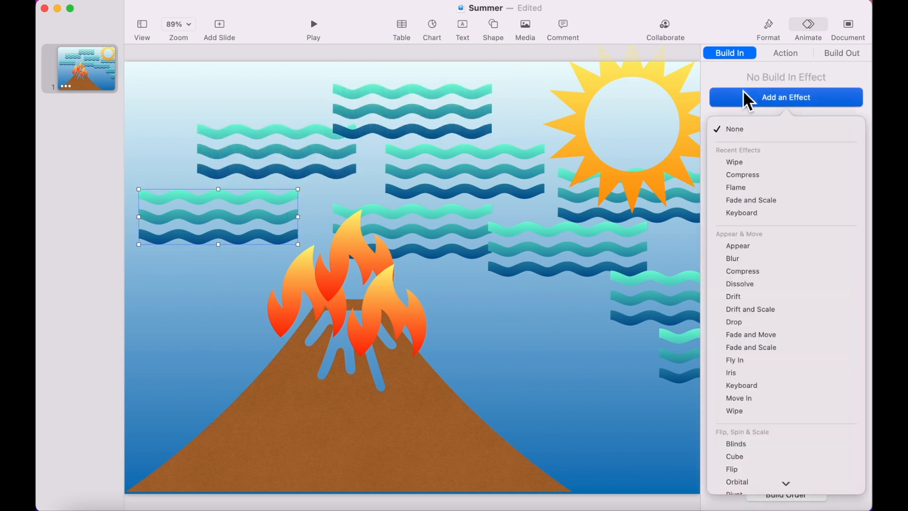
{"action": "left_click", "coordinate": [742, 161]}
Preview the Flame build-in effect on the rightmost fire shape above the volcano and apply it.
{"action": "left_click", "coordinate": [400, 303]}
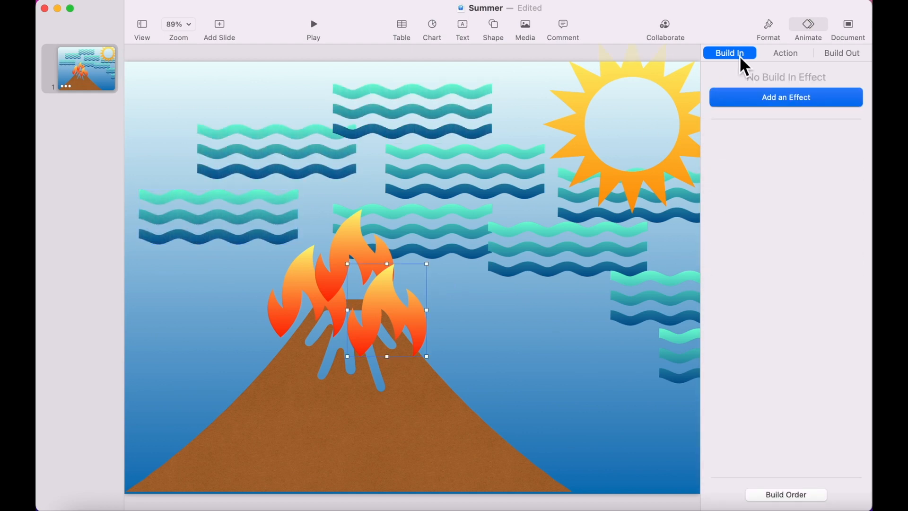
{"action": "left_click", "coordinate": [762, 101]}
{"action": "scroll", "coordinate": [769, 283], "scroll_direction": "down", "scroll_amount": 5}
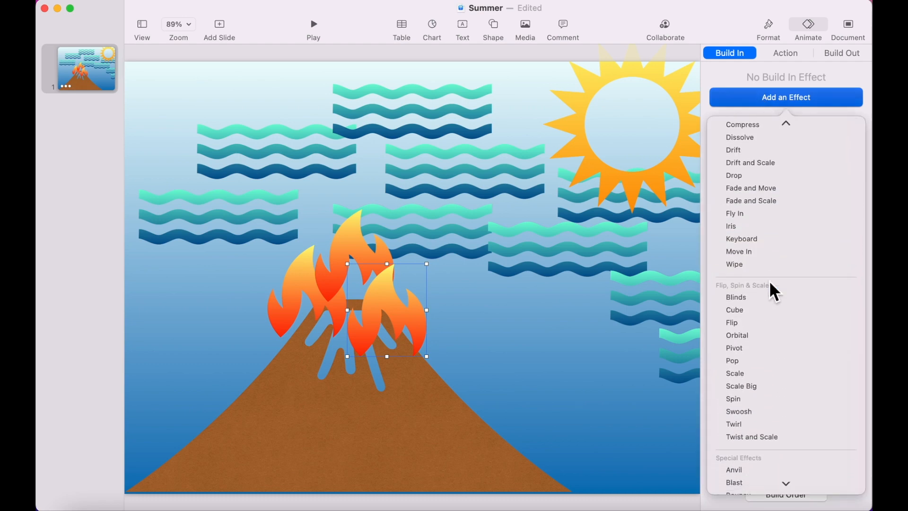
{"action": "scroll", "coordinate": [769, 283], "scroll_direction": "down", "scroll_amount": 5}
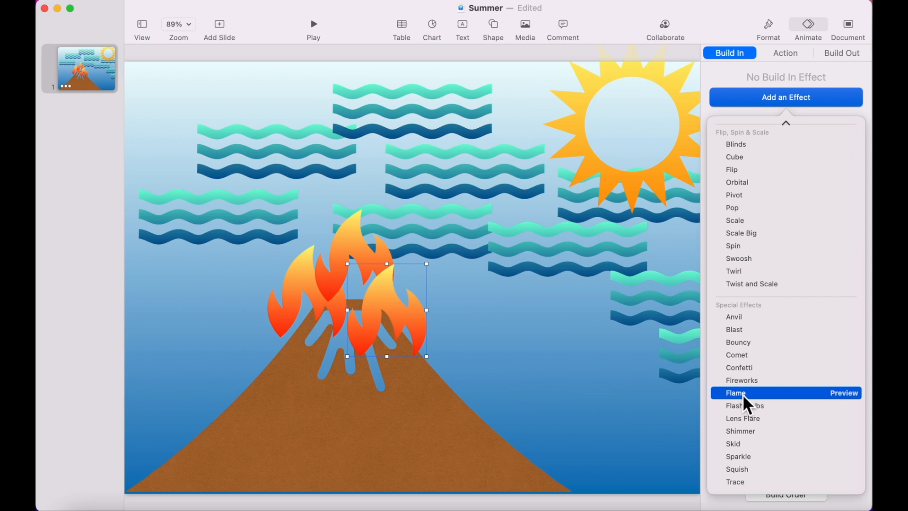
{"action": "left_click", "coordinate": [842, 396]}
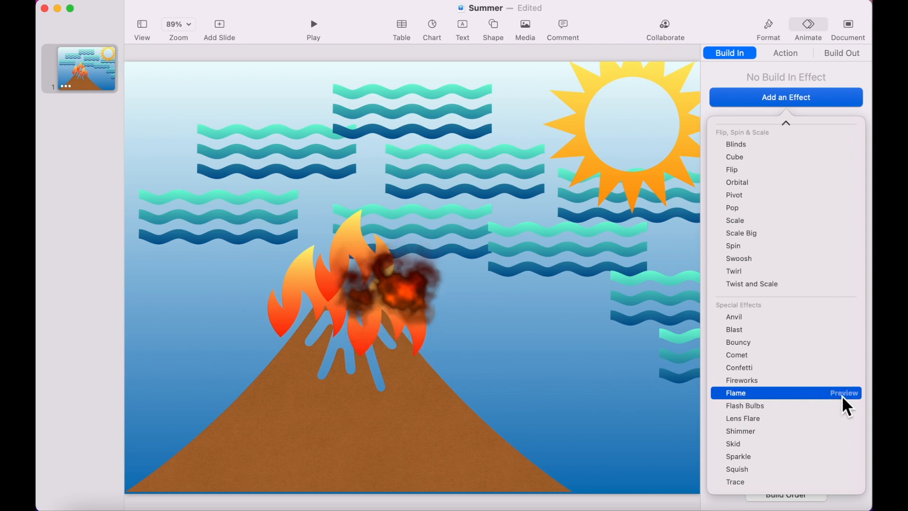
{"action": "left_click", "coordinate": [751, 394]}
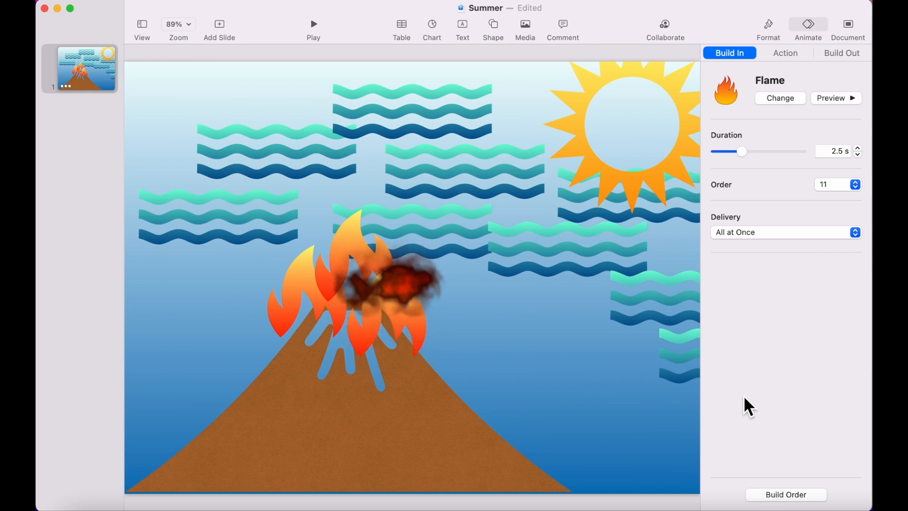
Add the Flame build-in effect to the middle and leftmost fire shapes above the volcano.
{"action": "left_click", "coordinate": [364, 256]}
{"action": "left_click", "coordinate": [729, 100]}
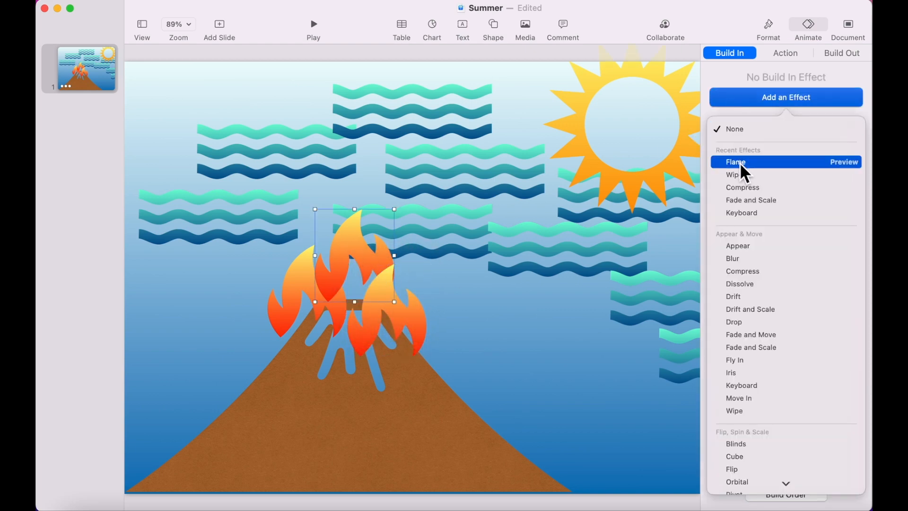
{"action": "left_click", "coordinate": [740, 161]}
{"action": "left_click", "coordinate": [300, 282]}
{"action": "left_click", "coordinate": [722, 98]}
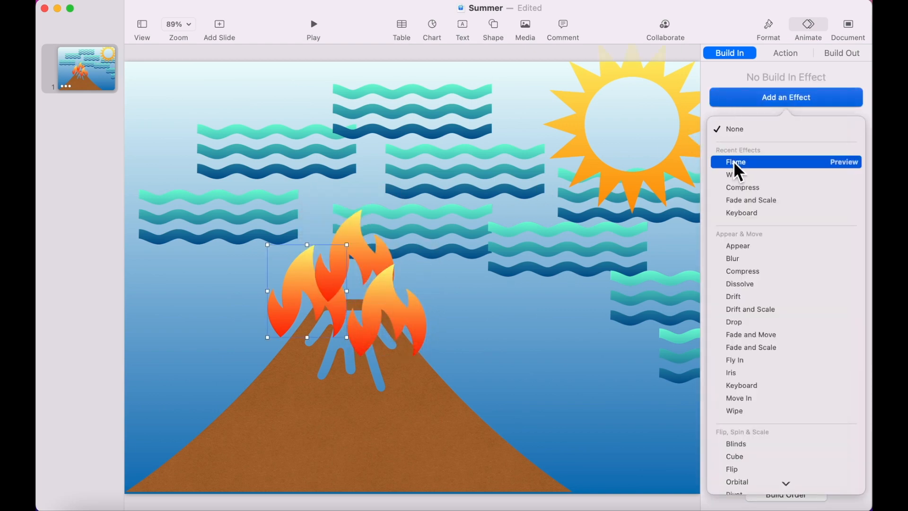
{"action": "left_click", "coordinate": [733, 161]}
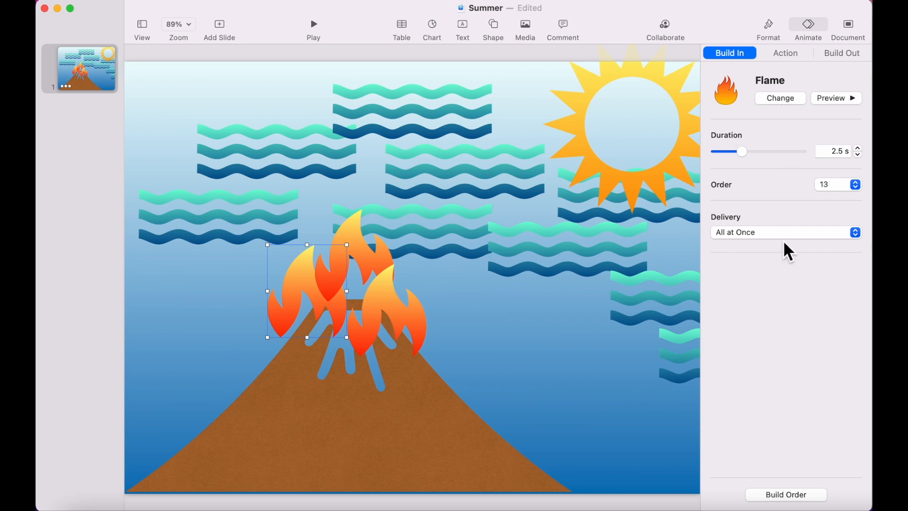
Open the build order and set the Sunburst Jiggle to start After Transition.
{"action": "left_click", "coordinate": [788, 494]}
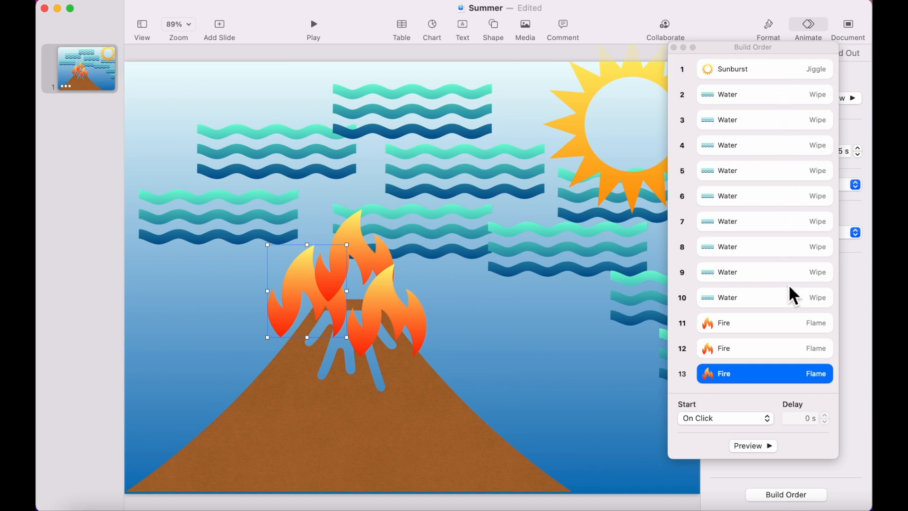
{"action": "left_click", "coordinate": [788, 73]}
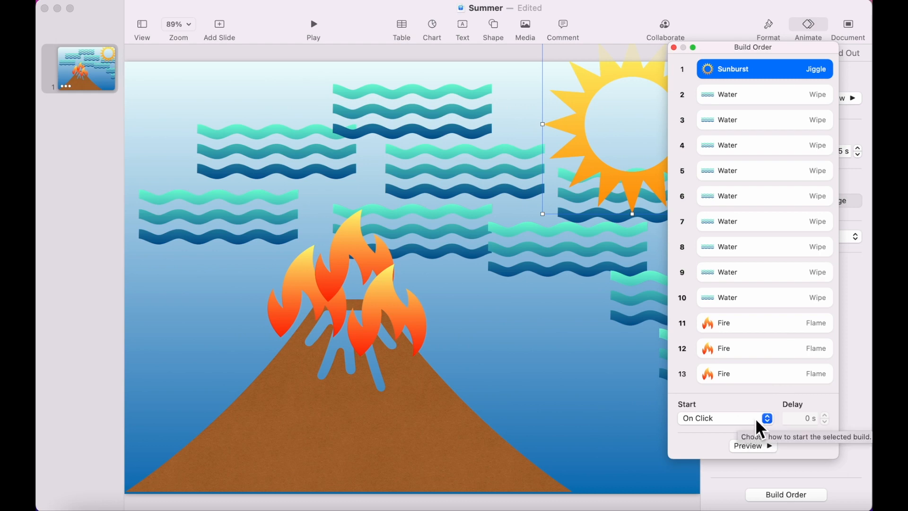
{"action": "left_click", "coordinate": [767, 418]}
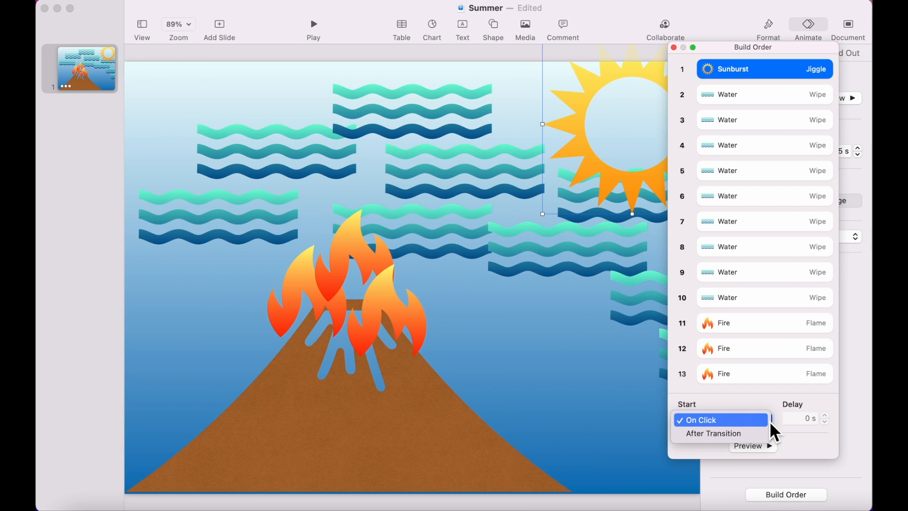
{"action": "left_click", "coordinate": [748, 432]}
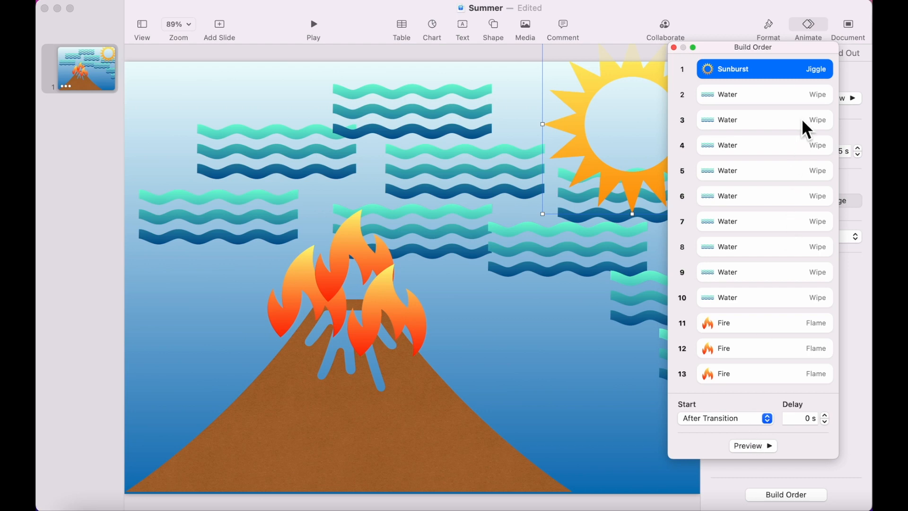
Set the first Water Wipe in the build order to start With Build 1 and preview the two builds playing together.
{"action": "left_click", "coordinate": [805, 96]}
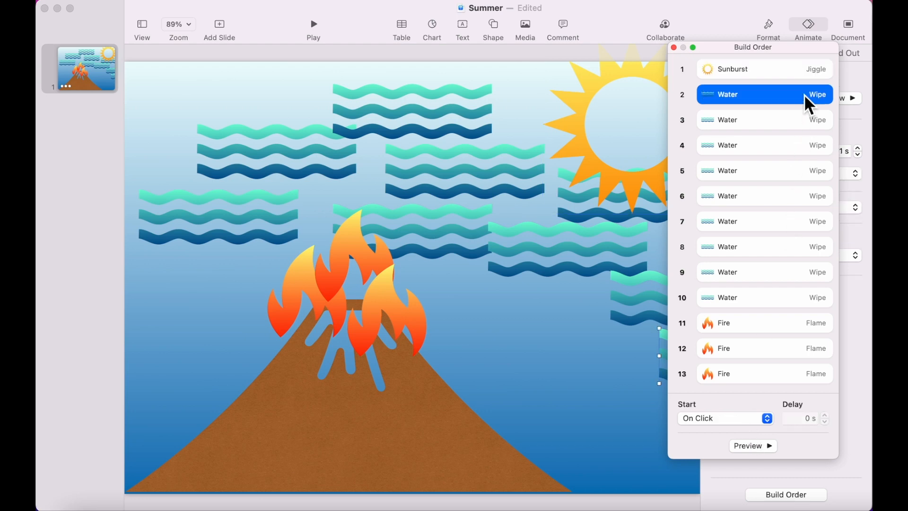
{"action": "left_click", "coordinate": [768, 421]}
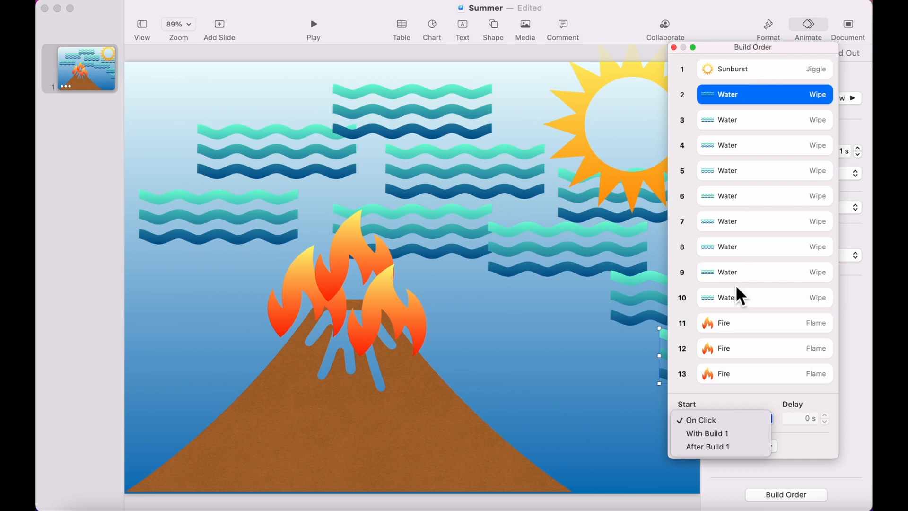
{"action": "left_click", "coordinate": [727, 432]}
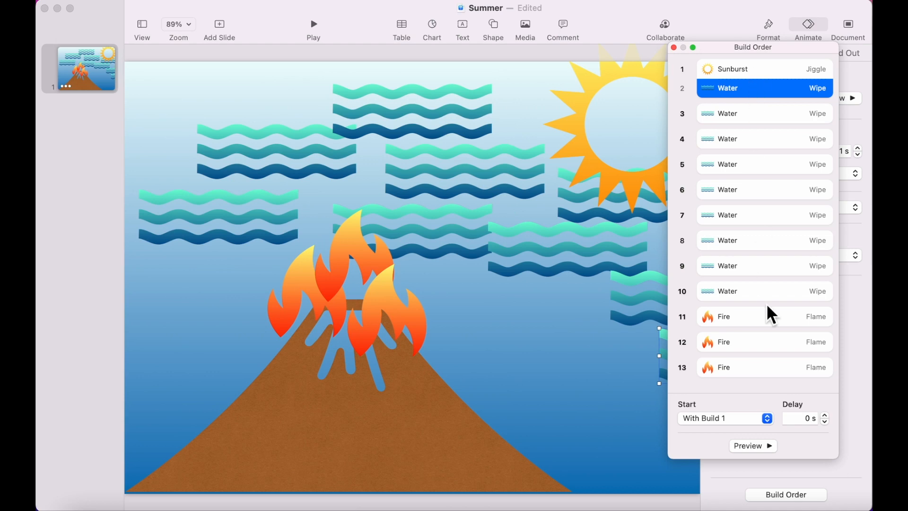
{"action": "left_click_drag", "start_coordinate": [732, 48], "coordinate": [835, 62]}
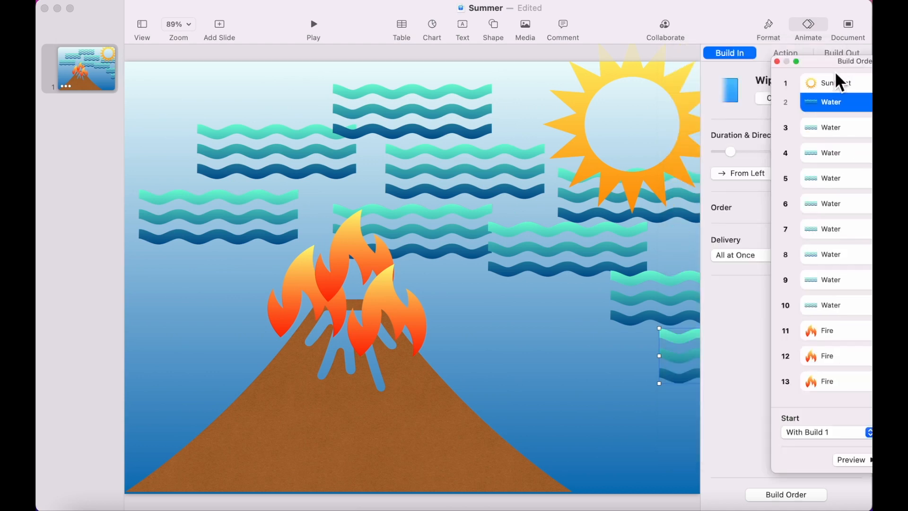
{"action": "left_click", "coordinate": [857, 461]}
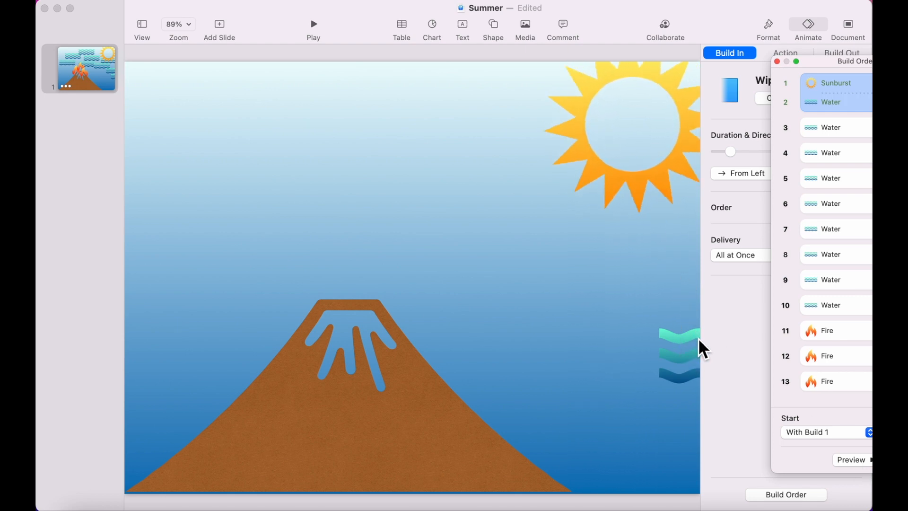
{"action": "left_click_drag", "start_coordinate": [840, 63], "coordinate": [738, 61]}
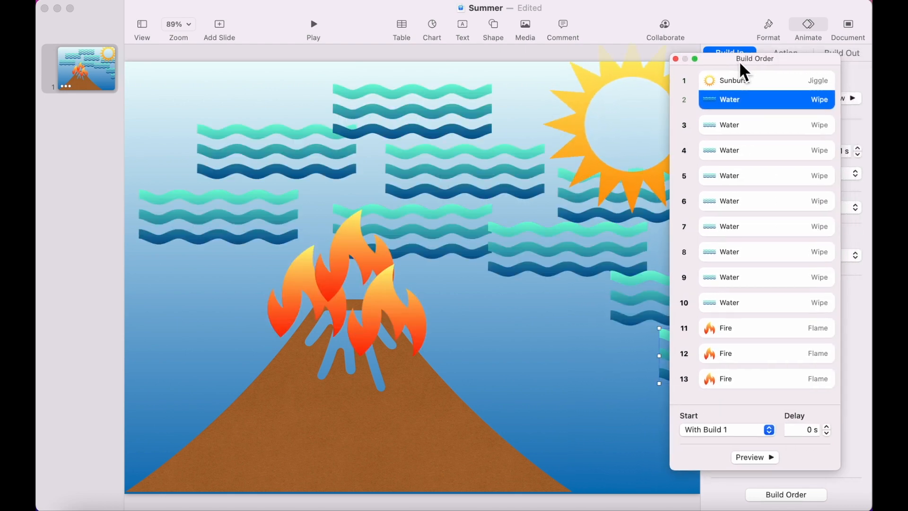
Change the first Water Wipe, build 2, to start After Build 1 and preview the sequence.
{"action": "left_click", "coordinate": [769, 428]}
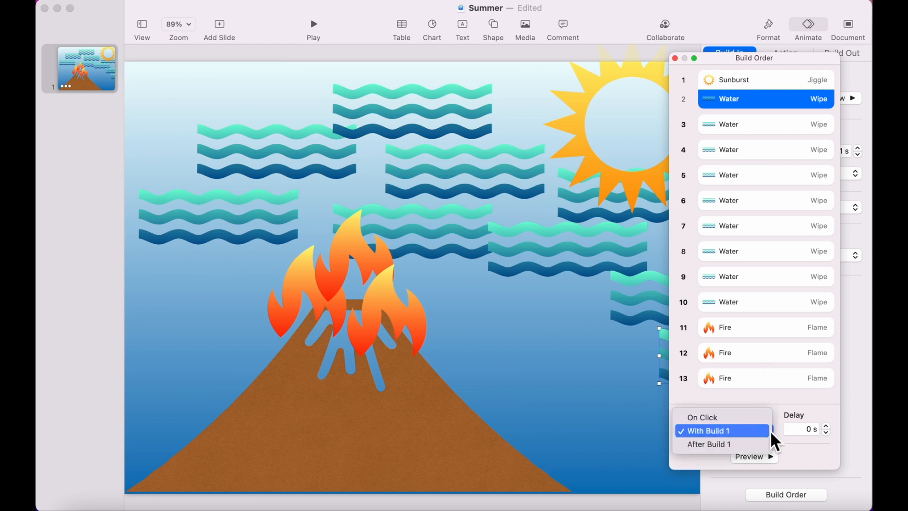
{"action": "left_click", "coordinate": [746, 444]}
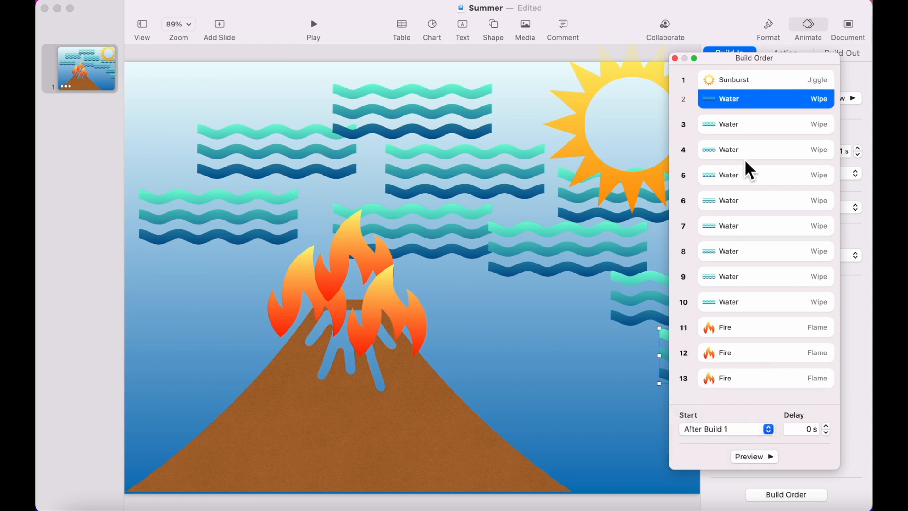
{"action": "left_click_drag", "start_coordinate": [739, 62], "coordinate": [780, 63]}
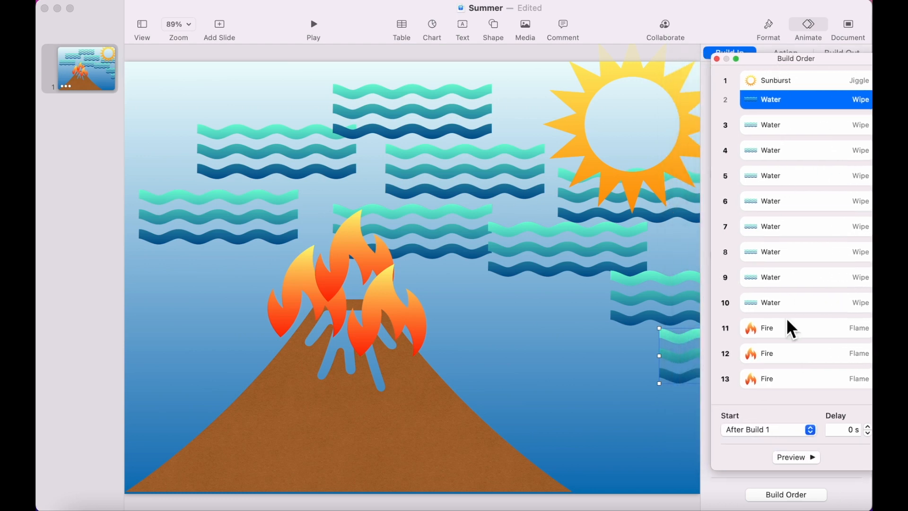
{"action": "left_click", "coordinate": [804, 455]}
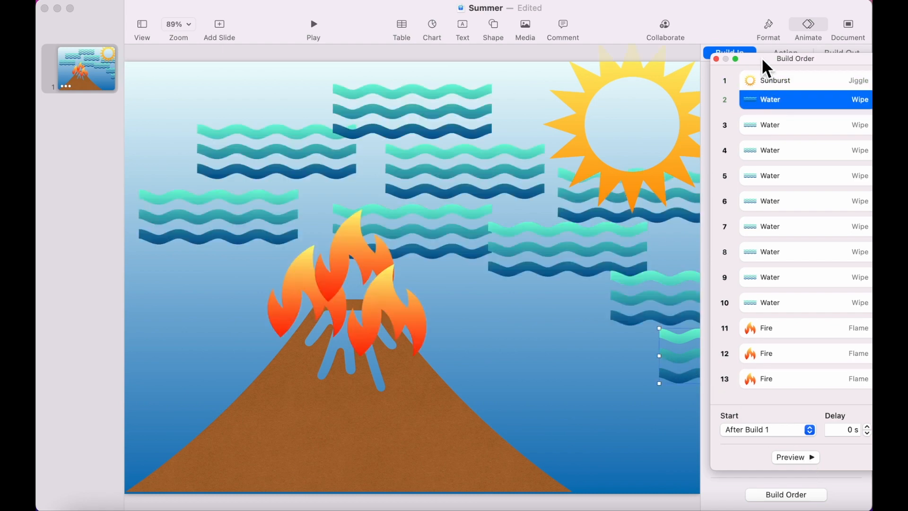
Set the second Water Wipe, build 3, to start After Build 2 and preview the sequence.
{"action": "left_click_drag", "start_coordinate": [763, 62], "coordinate": [717, 58]}
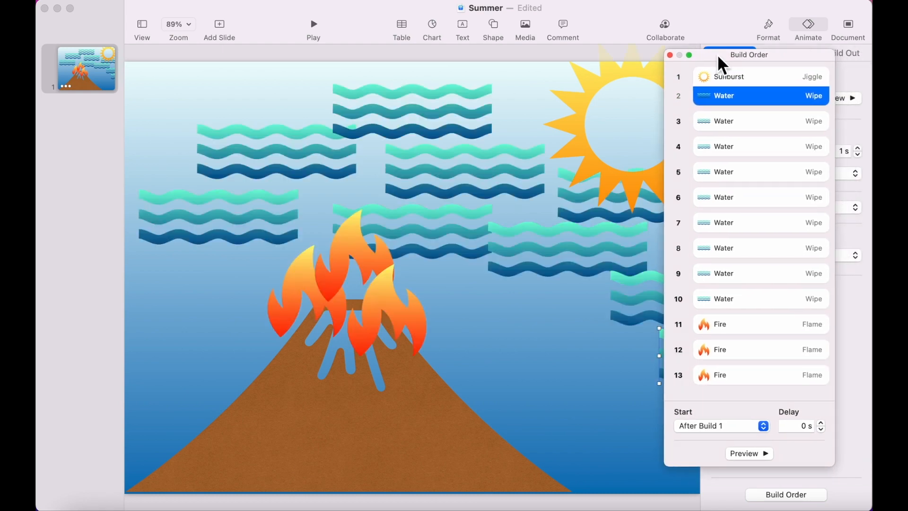
{"action": "left_click", "coordinate": [727, 123]}
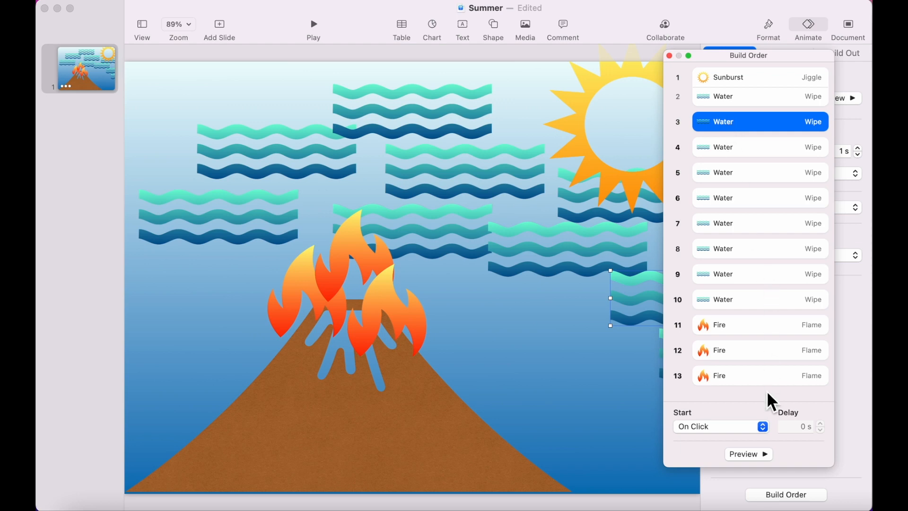
{"action": "left_click", "coordinate": [763, 426]}
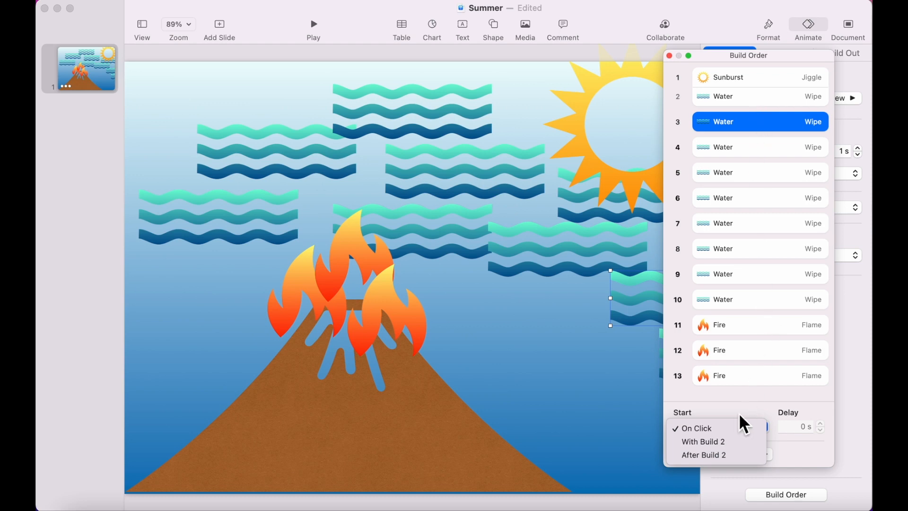
{"action": "left_click", "coordinate": [728, 455]}
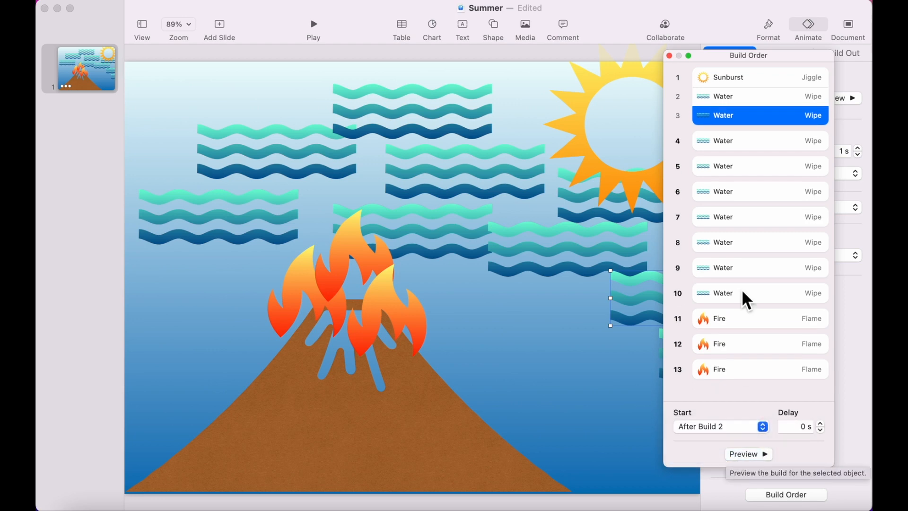
{"action": "left_click_drag", "start_coordinate": [724, 56], "coordinate": [765, 56]}
{"action": "left_click", "coordinate": [806, 453]}
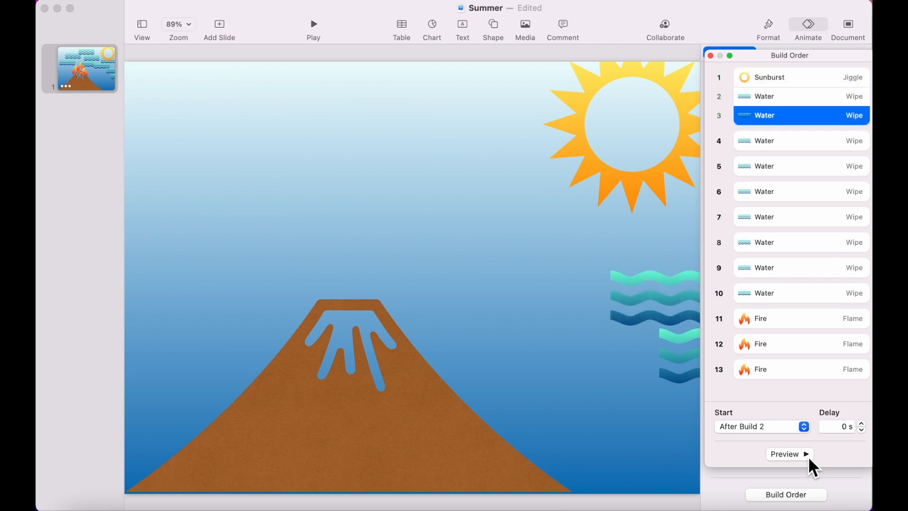
Set Water build 4 to start After Build 3 and Water build 5 to start After Build 4.
{"action": "left_click", "coordinate": [783, 148]}
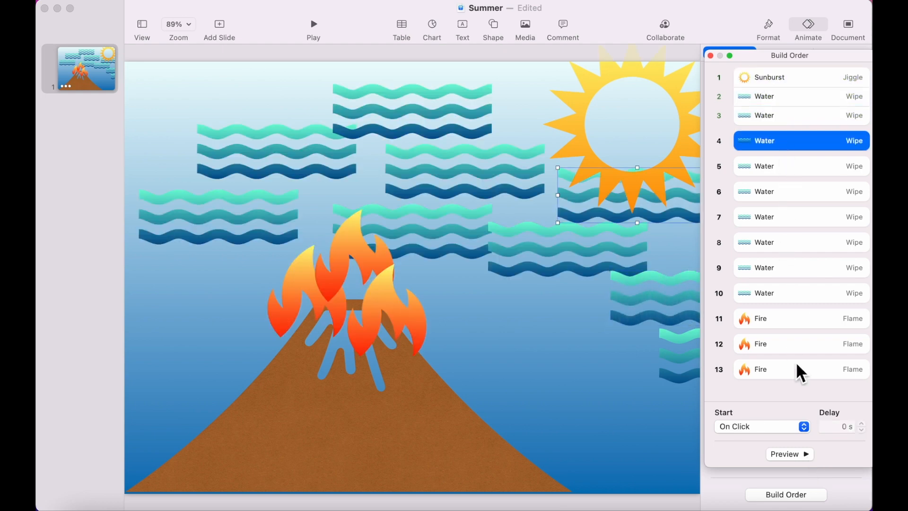
{"action": "left_click", "coordinate": [804, 426]}
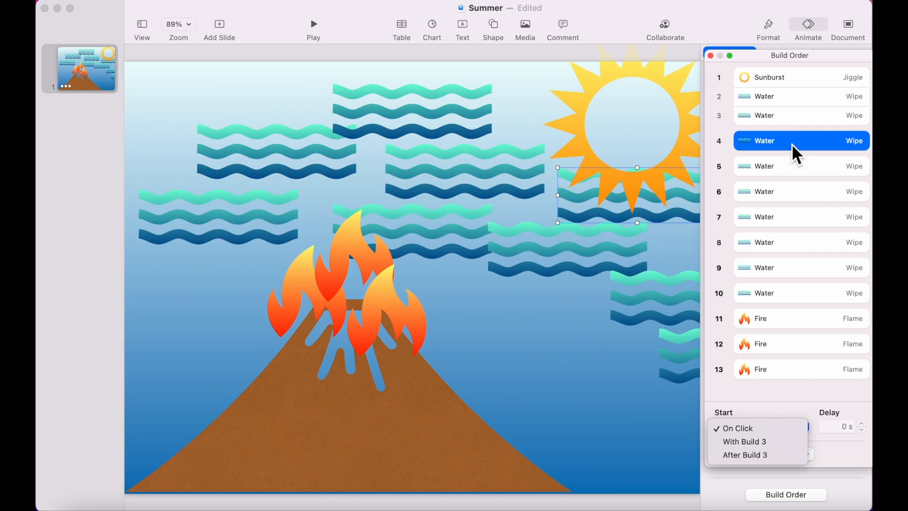
{"action": "left_click", "coordinate": [769, 454]}
{"action": "left_click", "coordinate": [777, 161]}
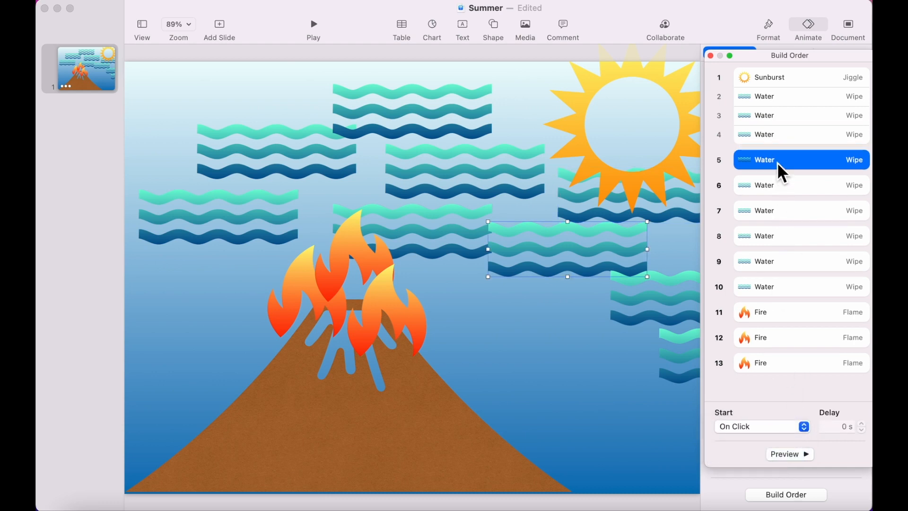
{"action": "left_click", "coordinate": [810, 426]}
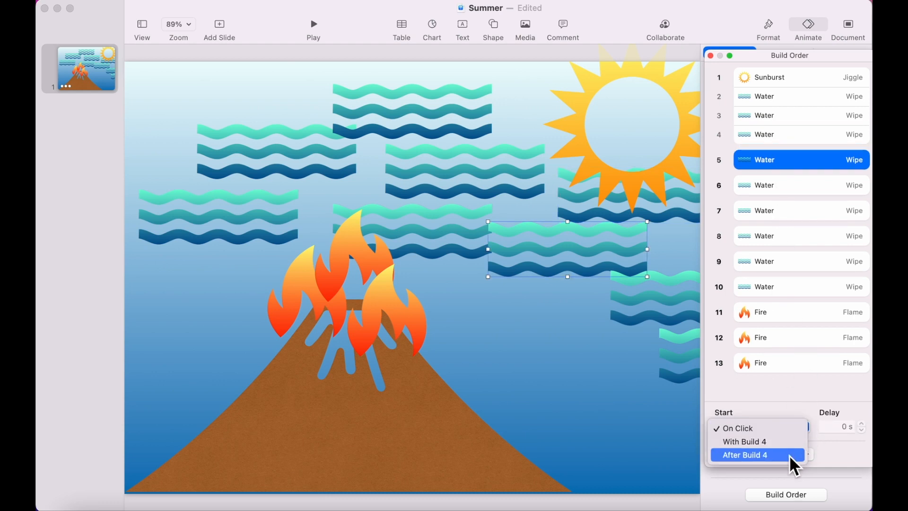
{"action": "left_click", "coordinate": [789, 455]}
Set Water build 6 to start After Build 5 and Water build 7 to start After Build 6.
{"action": "left_click", "coordinate": [802, 185]}
{"action": "left_click", "coordinate": [805, 427]}
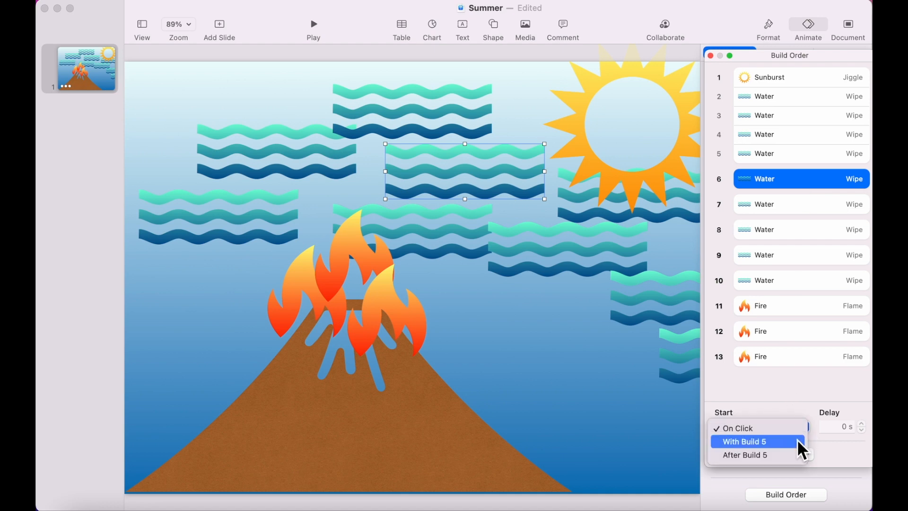
{"action": "left_click", "coordinate": [796, 453]}
{"action": "left_click", "coordinate": [803, 427]}
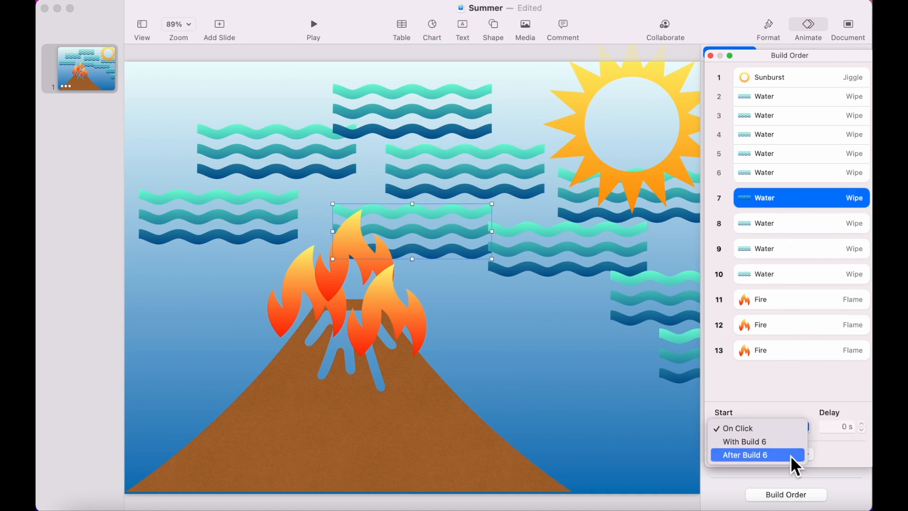
{"action": "left_click", "coordinate": [790, 456]}
Set the last three Water Wipes, builds 8 to 10, to each start after the preceding build.
{"action": "left_click", "coordinate": [796, 219]}
{"action": "left_click", "coordinate": [805, 428]}
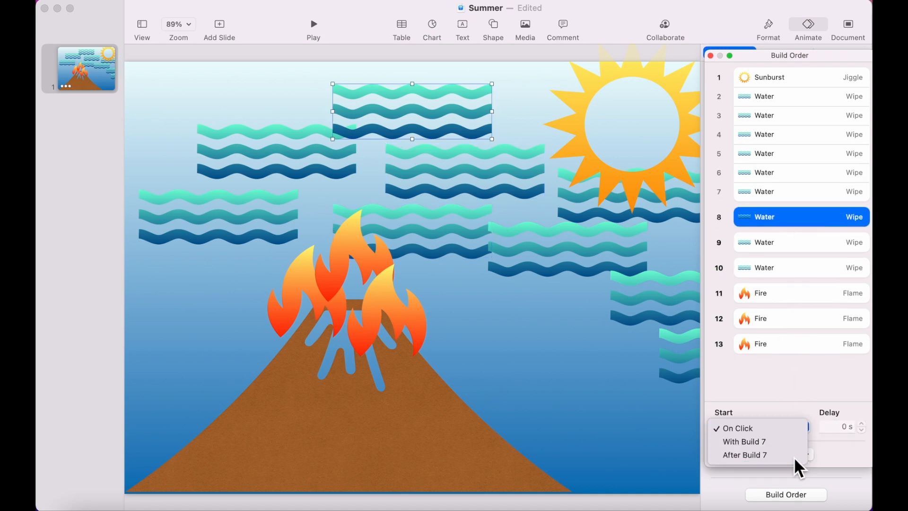
{"action": "left_click", "coordinate": [794, 456]}
{"action": "left_click", "coordinate": [789, 238]}
{"action": "left_click", "coordinate": [804, 426]}
{"action": "left_click", "coordinate": [794, 454]}
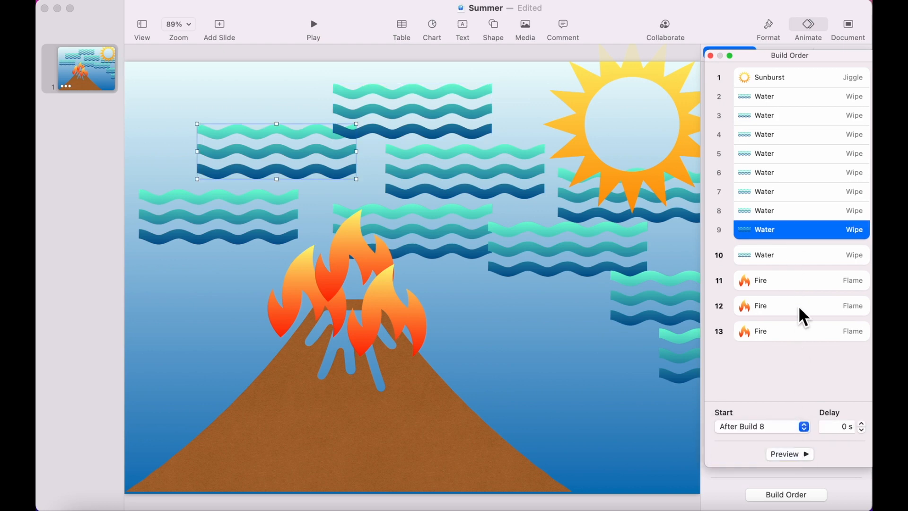
{"action": "key", "text": "Down"}
{"action": "left_click", "coordinate": [802, 427]}
{"action": "left_click", "coordinate": [799, 454]}
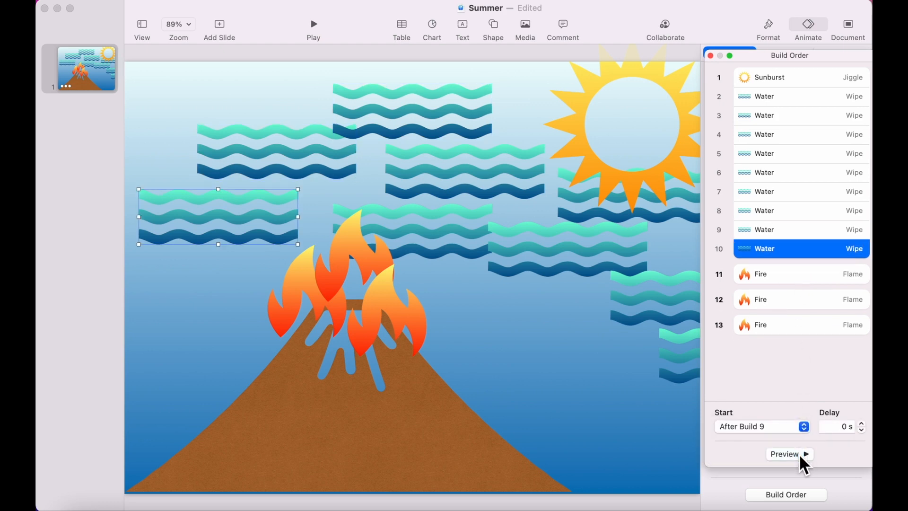
Set the first Fire Flame, build 11, to start After Build 10.
{"action": "left_click", "coordinate": [788, 279]}
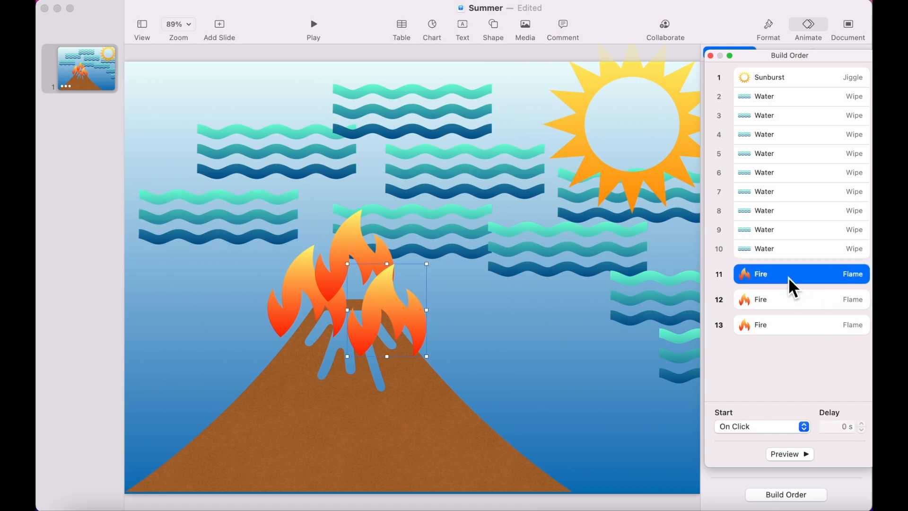
{"action": "left_click", "coordinate": [804, 426]}
{"action": "left_click", "coordinate": [796, 455]}
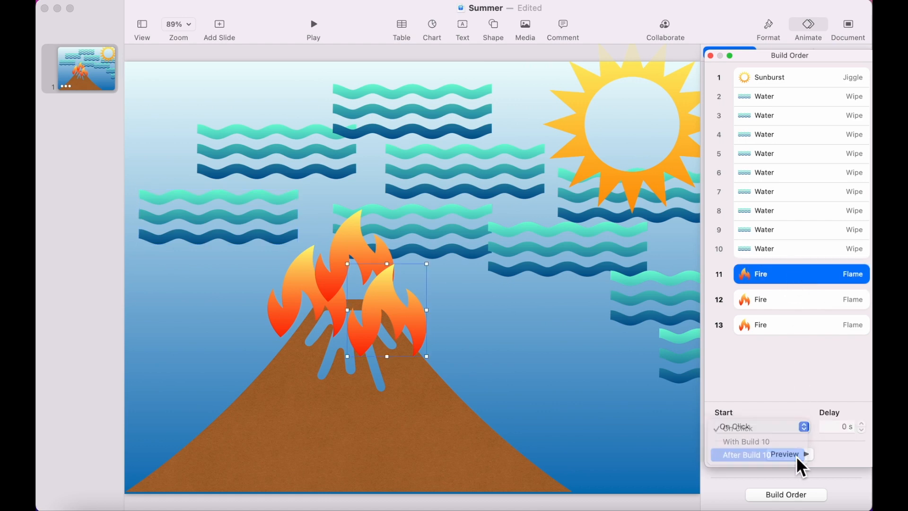
Set the remaining two Fire Flame builds, 12 and 13, to start With Build 11.
{"action": "left_click", "coordinate": [790, 296]}
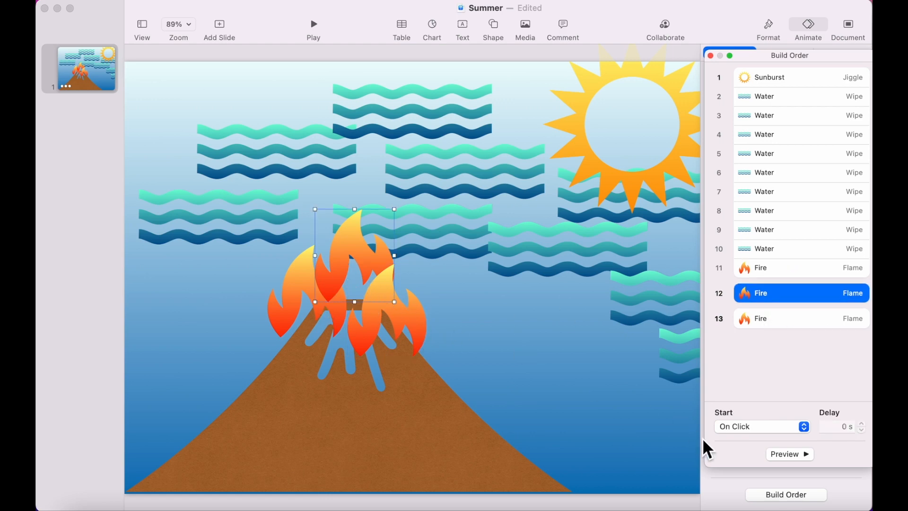
{"action": "left_click", "coordinate": [763, 433]}
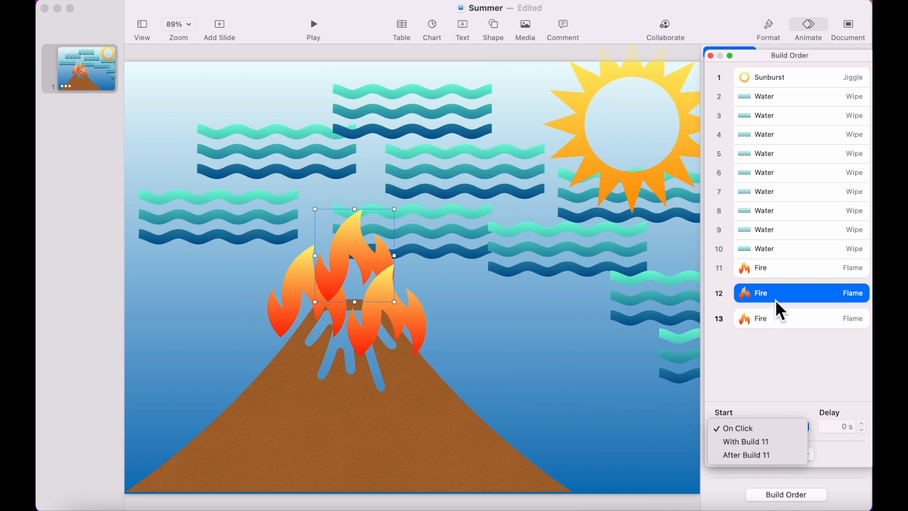
{"action": "left_click", "coordinate": [756, 442]}
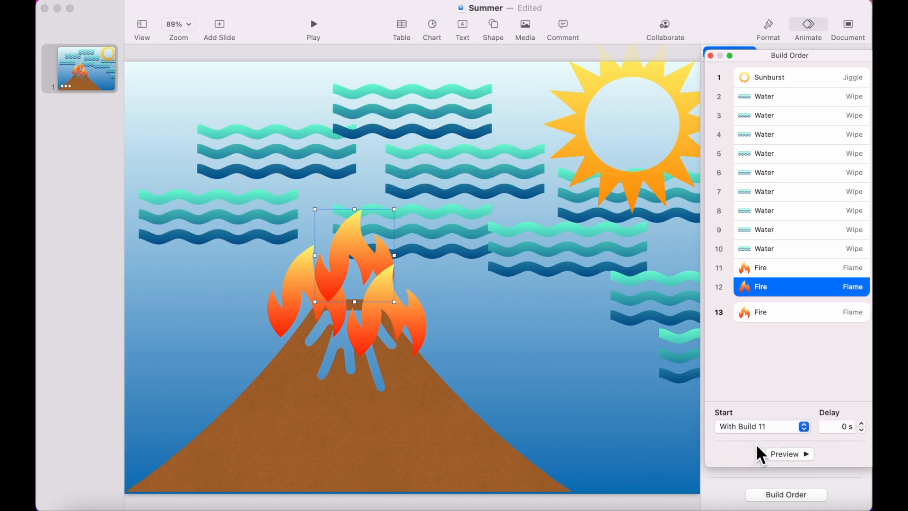
{"action": "left_click", "coordinate": [770, 315]}
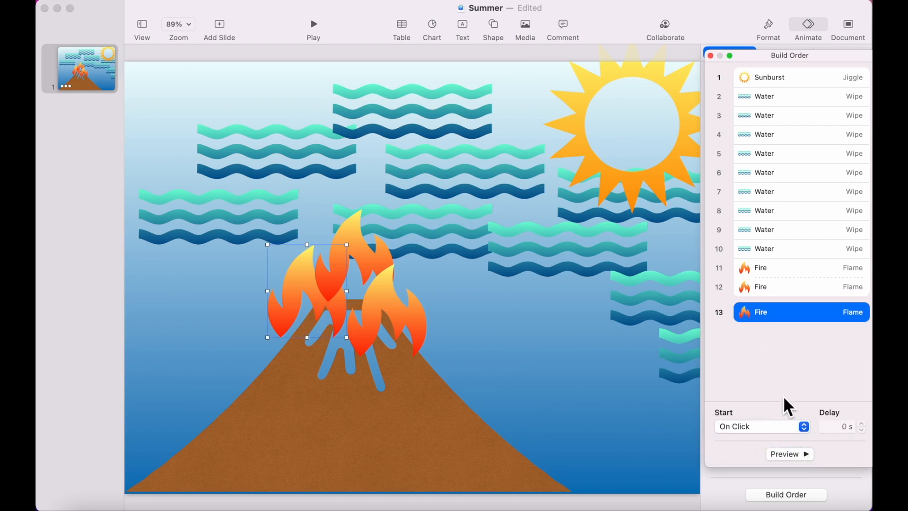
{"action": "left_click", "coordinate": [807, 425]}
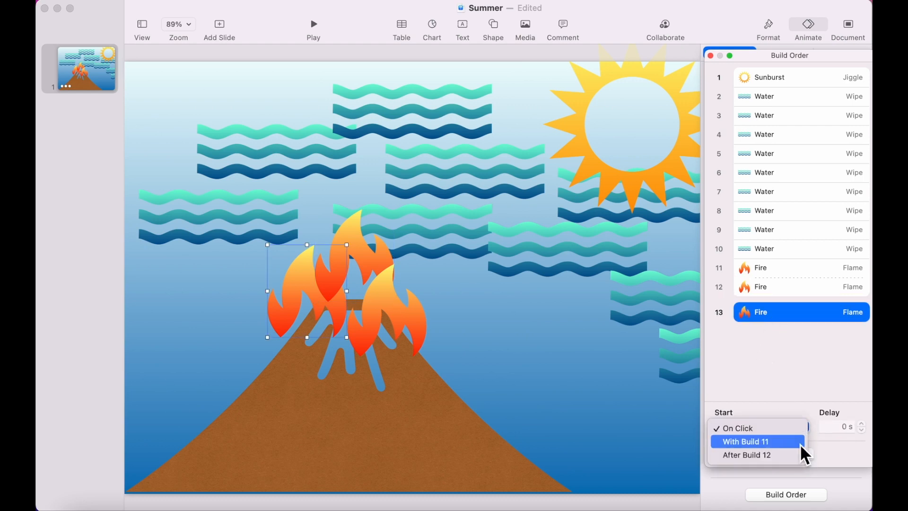
{"action": "left_click", "coordinate": [787, 442]}
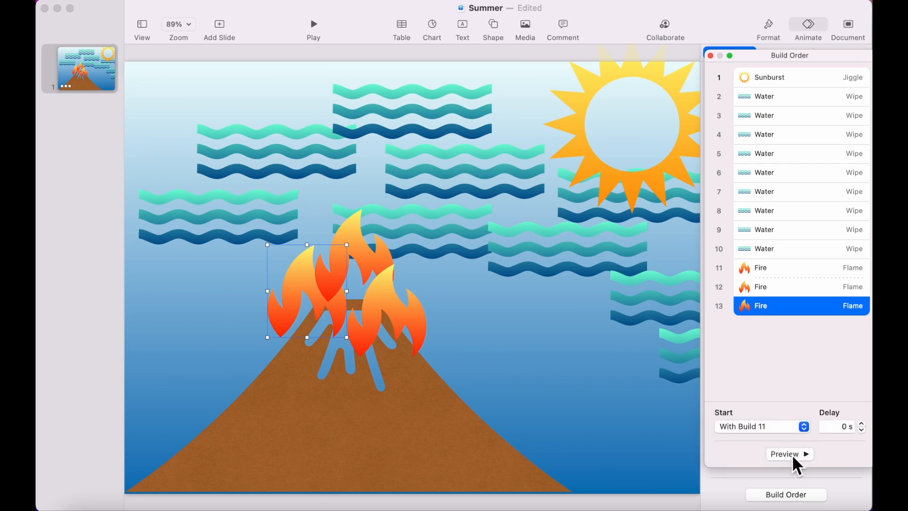
Close the build order and shorten the duration of the sun's Jiggle action.
{"action": "left_click", "coordinate": [711, 56]}
{"action": "left_click", "coordinate": [590, 101]}
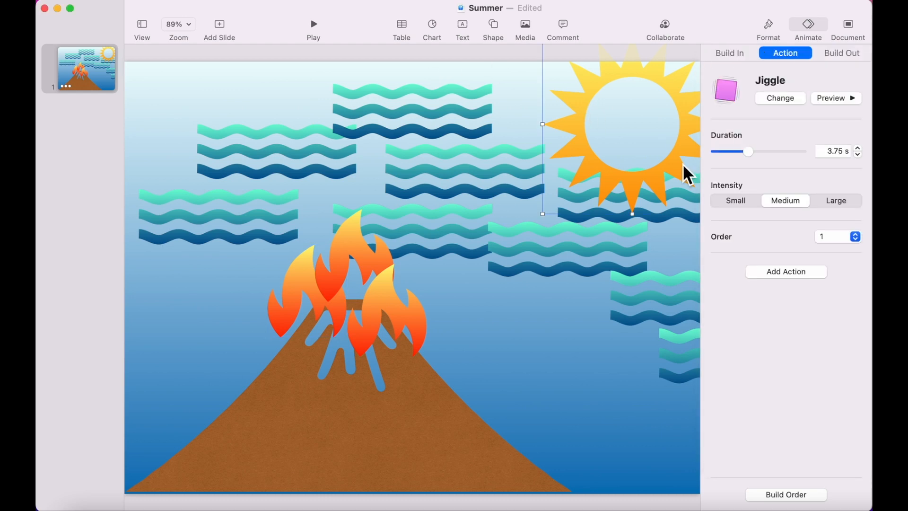
{"action": "left_click_drag", "start_coordinate": [748, 151], "coordinate": [735, 152]}
Deselect the sun, play the slideshow to watch the full animation sequence, and exit it.
{"action": "left_click", "coordinate": [532, 72]}
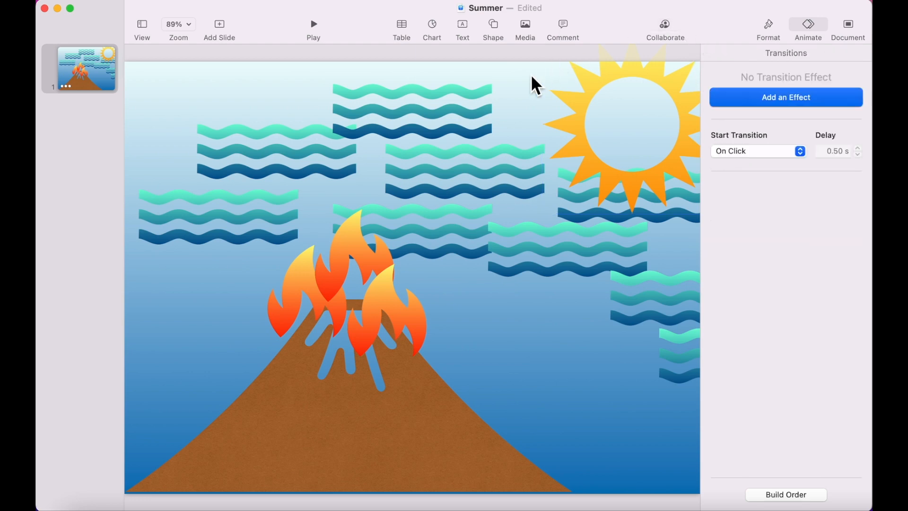
{"action": "left_click", "coordinate": [314, 25]}
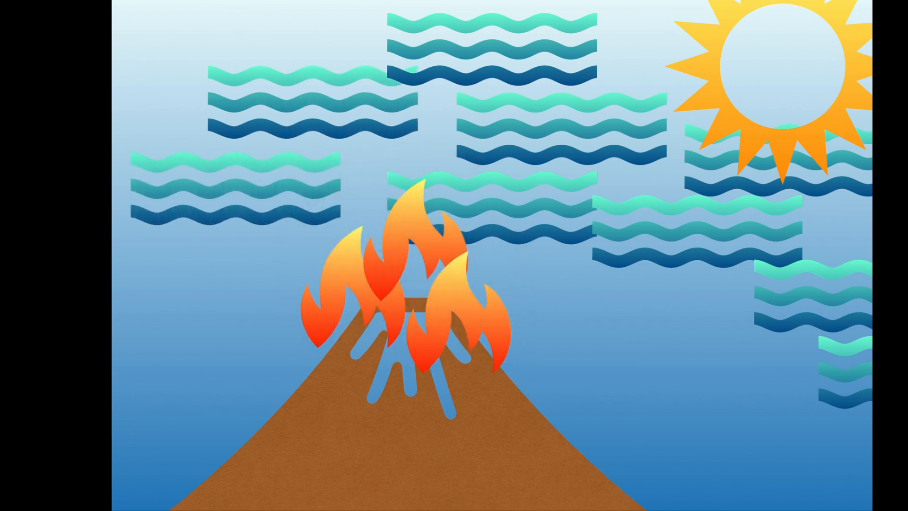
{"action": "key", "text": "Escape"}
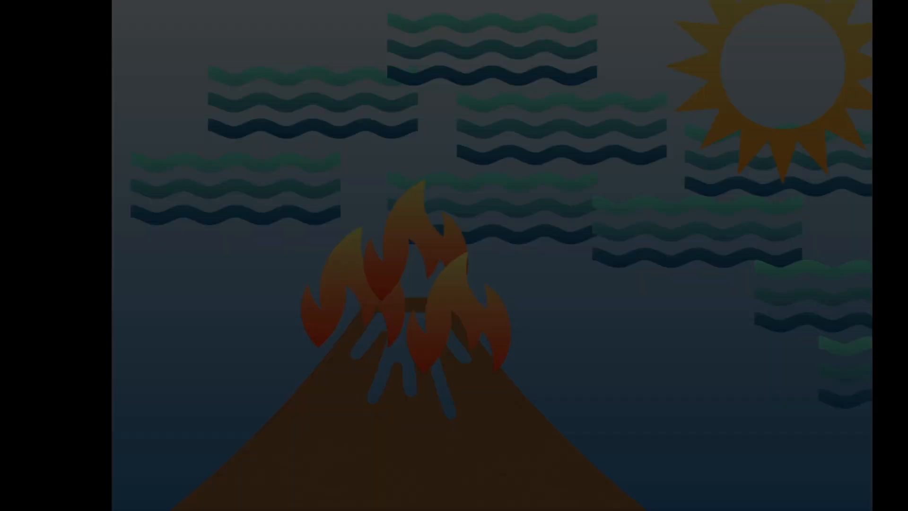